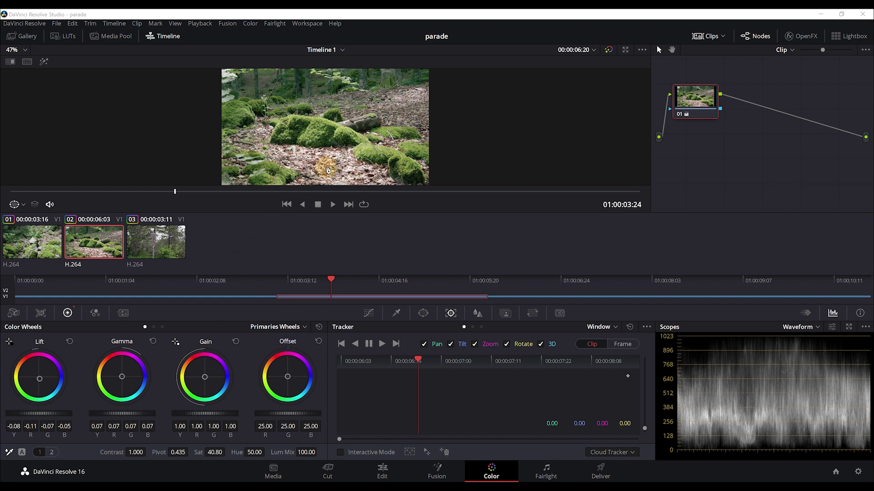
- Show clip 01 and scrub through the timeline to review the mossy rocks grade
{"action": "left_click", "coordinate": [197, 282]}
{"action": "left_click_drag", "start_coordinate": [165, 286], "coordinate": [524, 295]}
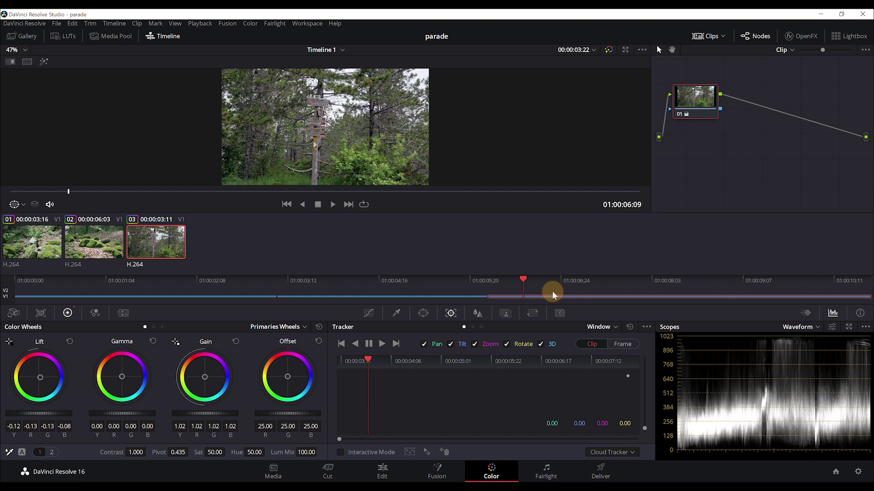
{"action": "mouse_move", "coordinate": [191, 281]}
{"action": "left_mouse_down"}
{"action": "mouse_move", "coordinate": [359, 273]}
{"action": "mouse_move", "coordinate": [188, 284]}
{"action": "left_mouse_up"}
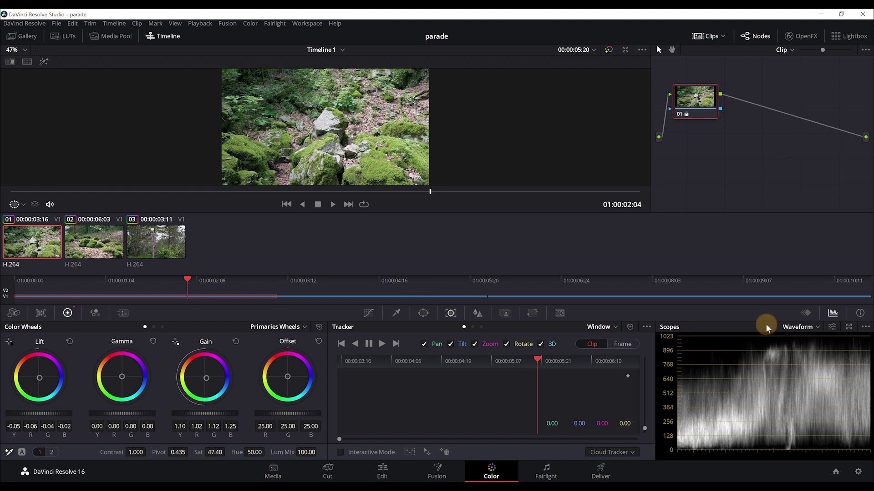
- Switch the scope from the waveform to an RGB Parade
{"action": "left_click", "coordinate": [794, 328]}
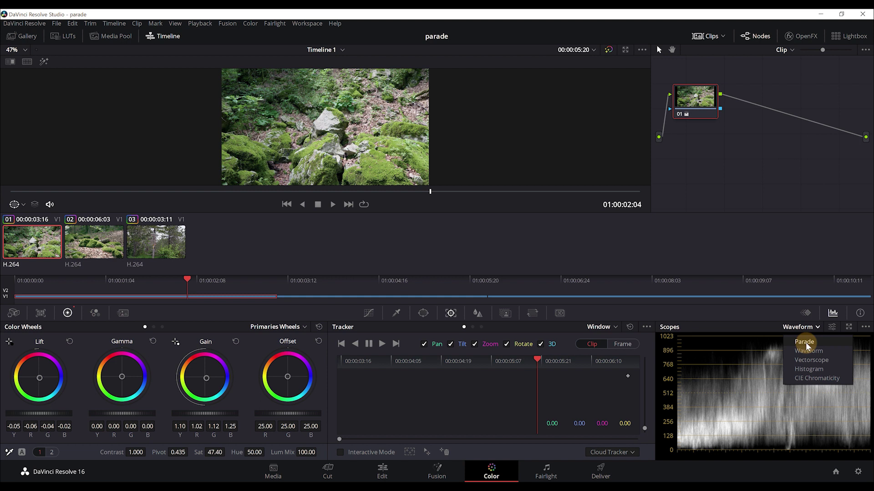
{"action": "left_click", "coordinate": [804, 342]}
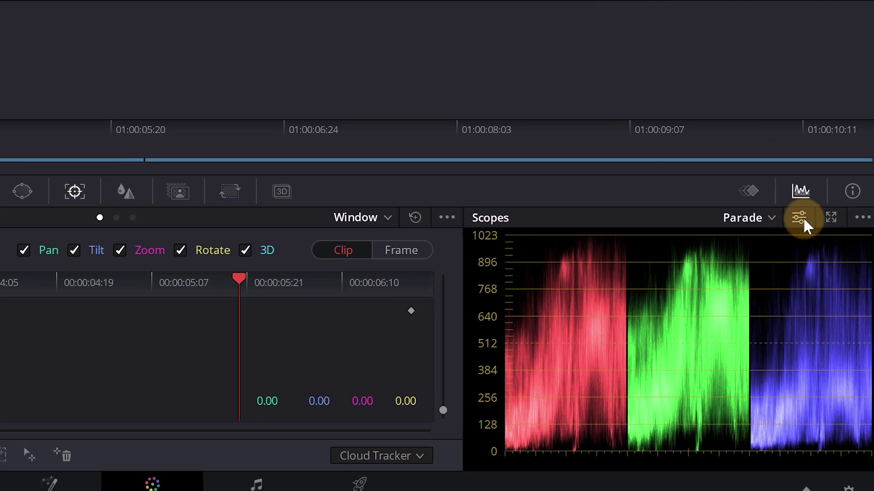
- Bring up the parade display settings, showing RGB with Colorize enabled
{"action": "left_click", "coordinate": [797, 219]}
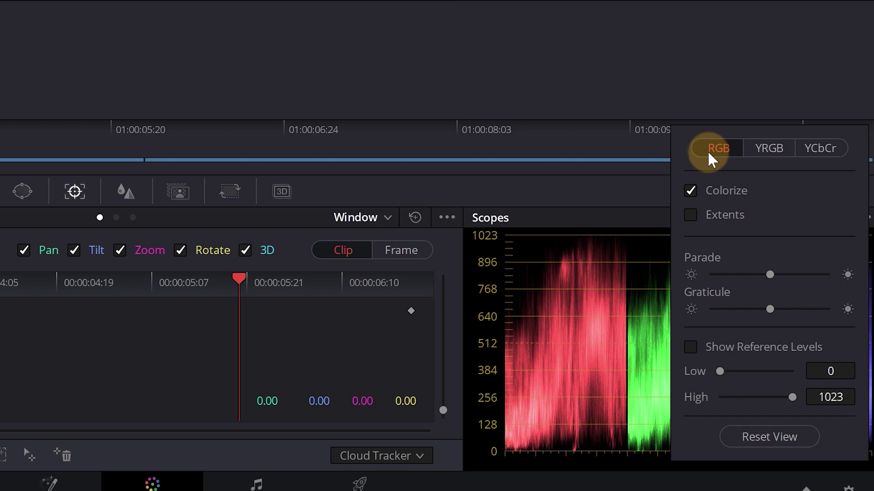
{"action": "left_click", "coordinate": [596, 262]}
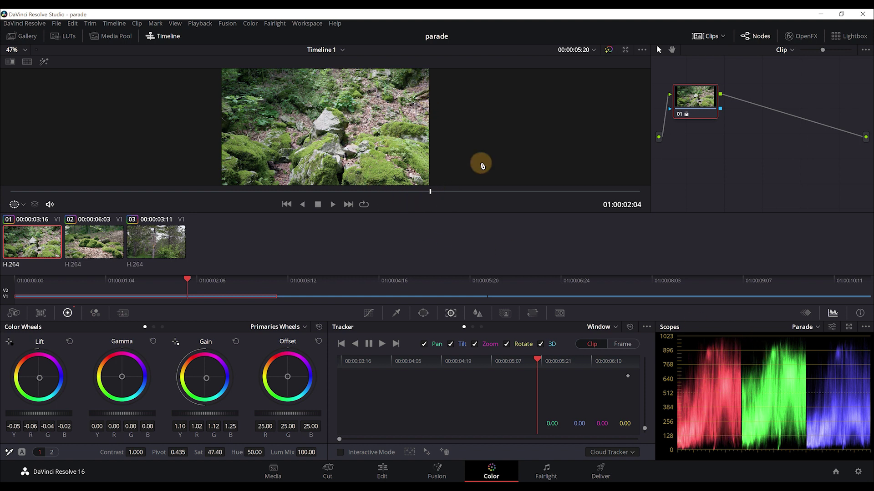
{"action": "left_click", "coordinate": [831, 327]}
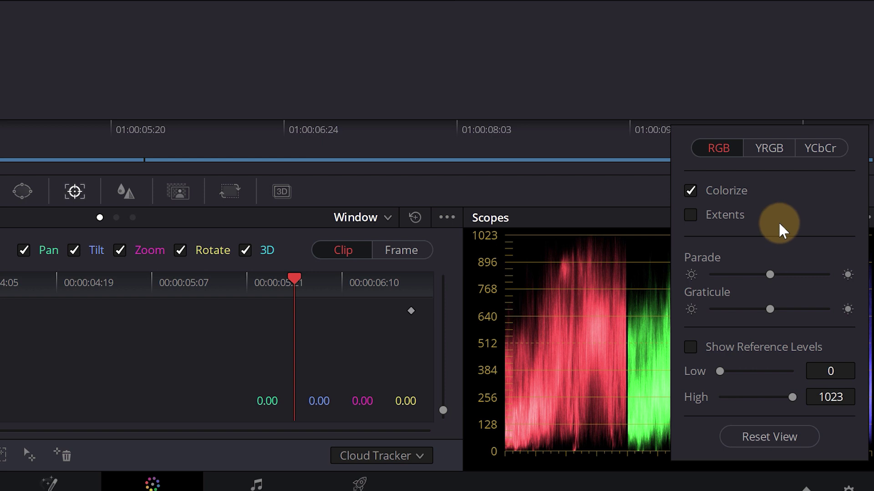
{"action": "left_click", "coordinate": [690, 191]}
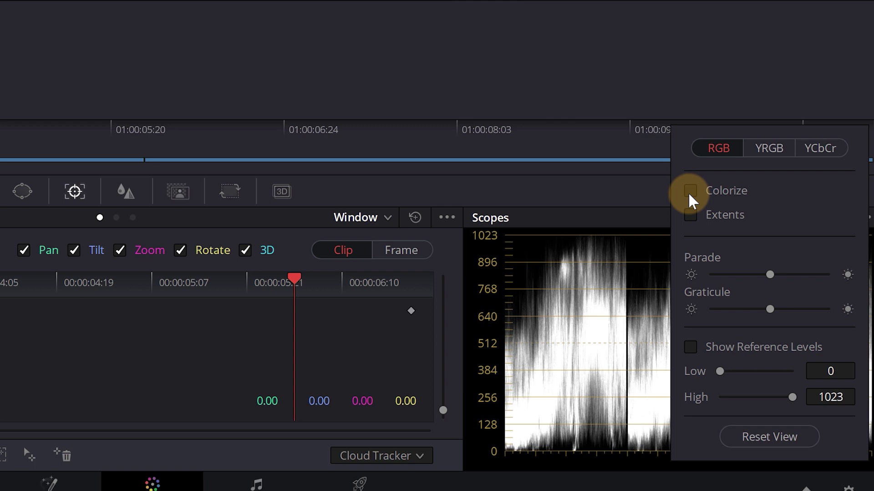
{"action": "left_click", "coordinate": [690, 191]}
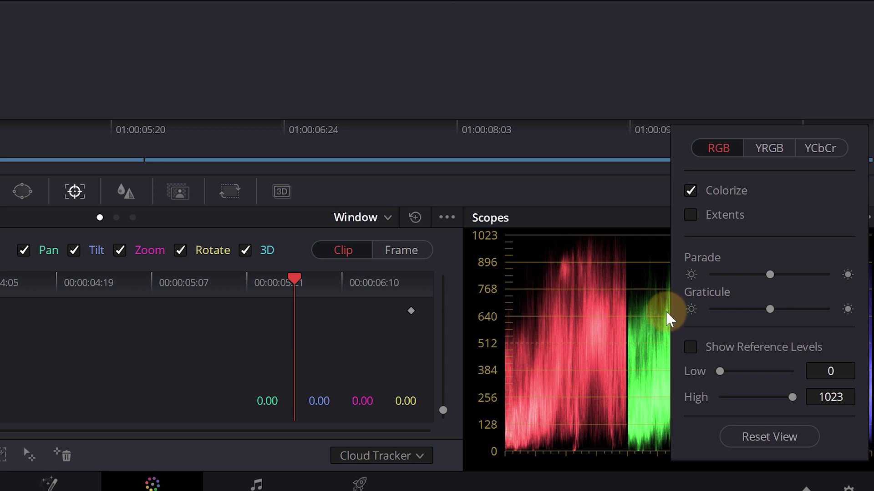
{"action": "left_click", "coordinate": [691, 216]}
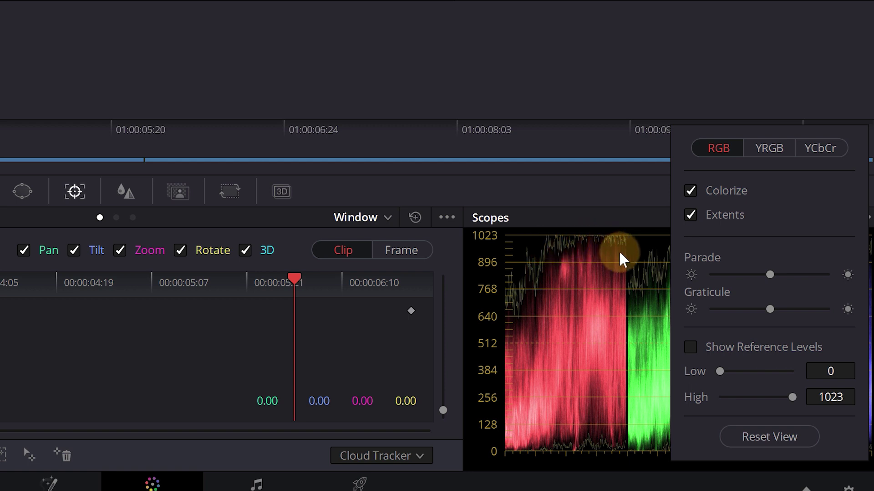
{"action": "left_click", "coordinate": [690, 217]}
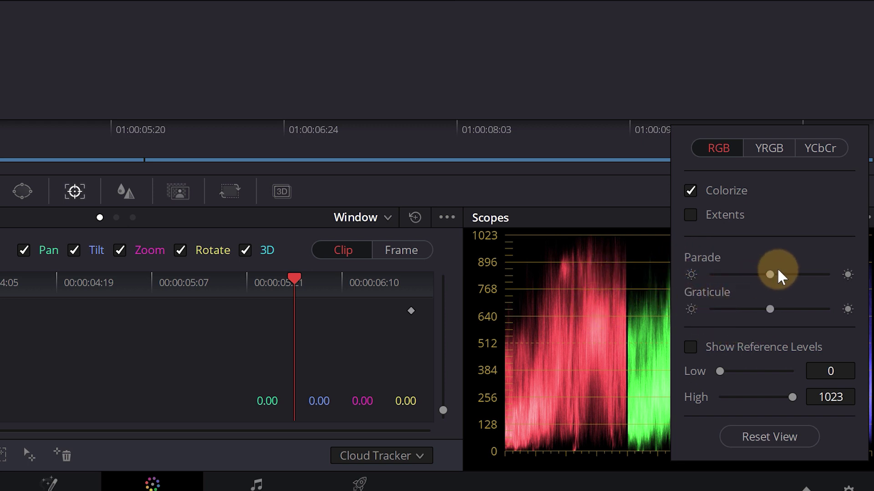
- Brighten the parade traces and graticule lines, and enable Show Reference Levels
{"action": "mouse_move", "coordinate": [769, 274]}
{"action": "left_mouse_down"}
{"action": "mouse_move", "coordinate": [806, 275]}
{"action": "mouse_move", "coordinate": [773, 275]}
{"action": "left_mouse_up"}
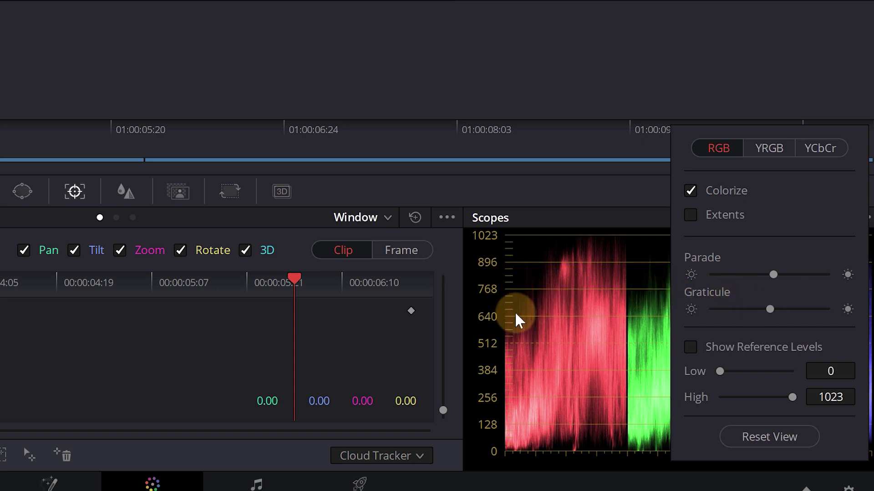
{"action": "mouse_move", "coordinate": [770, 310]}
{"action": "left_mouse_down"}
{"action": "mouse_move", "coordinate": [817, 309]}
{"action": "mouse_move", "coordinate": [776, 314]}
{"action": "left_mouse_up"}
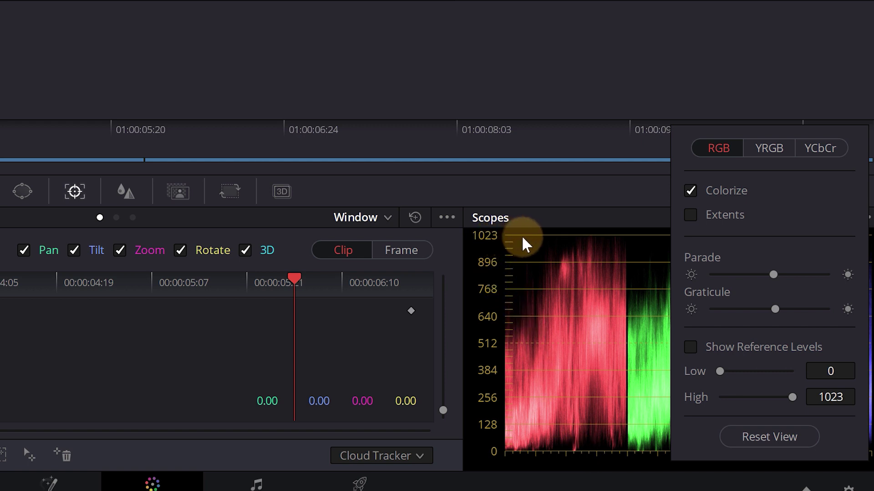
{"action": "left_click", "coordinate": [690, 347]}
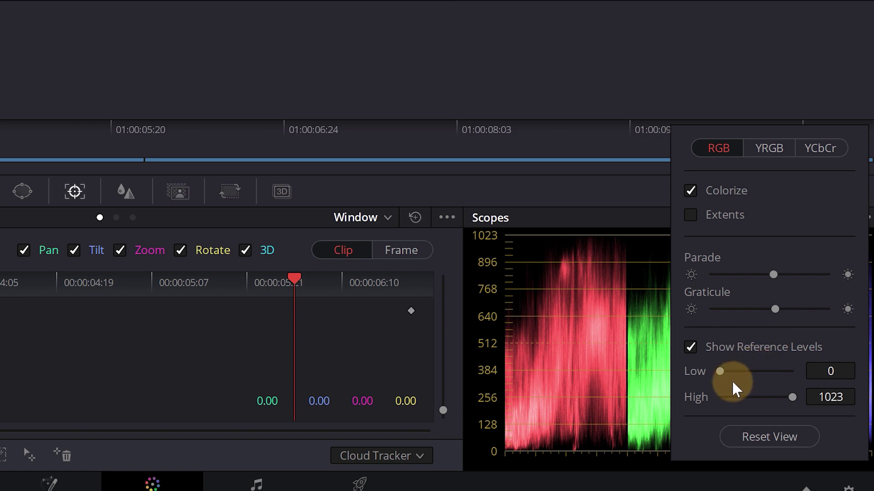
- Set the parade's Low reference level to 30
{"action": "left_click_drag", "start_coordinate": [720, 372], "coordinate": [729, 371]}
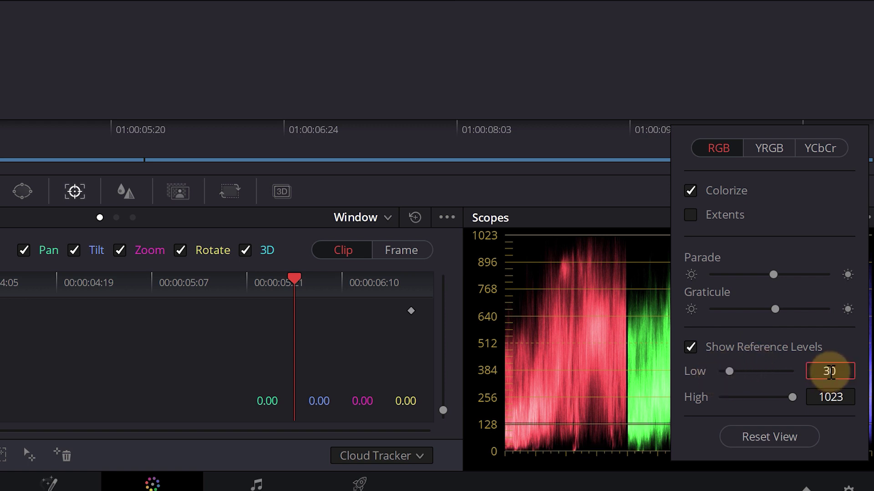
{"action": "key", "text": "Return"}
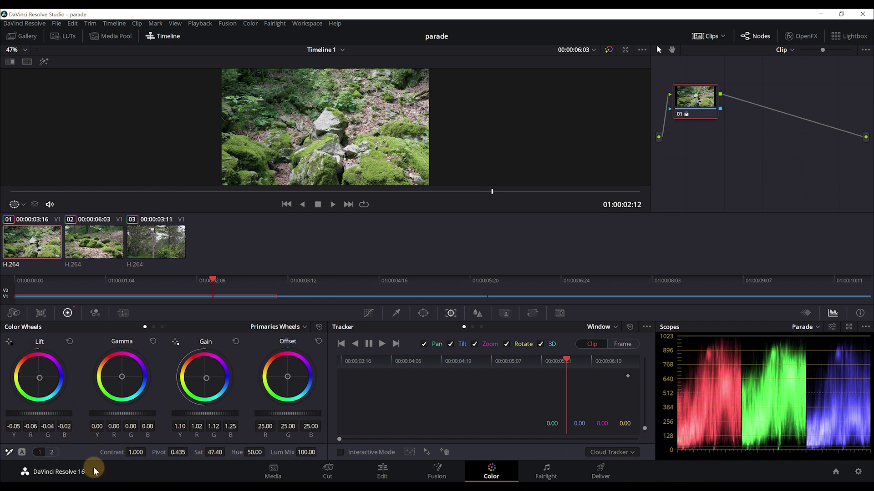
- Raise clip 01's shadows with the Lift master wheel to 0.00/-0.01/0.01/0.02
{"action": "left_click_drag", "start_coordinate": [25, 414], "coordinate": [58, 420]}
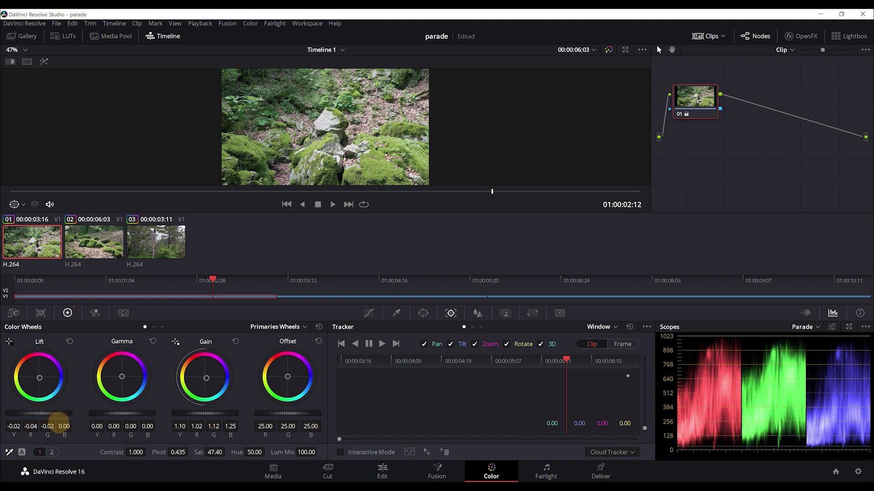
{"action": "mouse_move", "coordinate": [64, 424]}
{"action": "left_mouse_down"}
{"action": "mouse_move", "coordinate": [83, 434]}
{"action": "mouse_move", "coordinate": [66, 418]}
{"action": "left_mouse_up"}
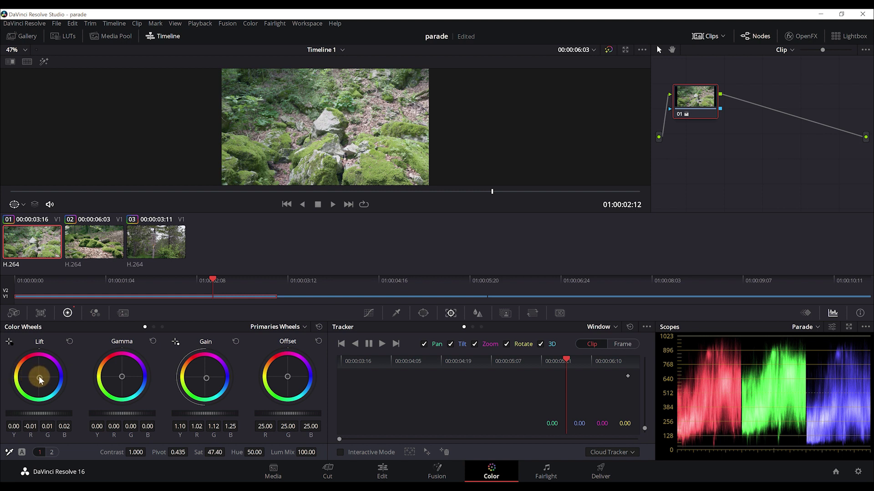
- Cool clip 01 by shifting lift blue to 0.05 and gain blue to 1.37
{"action": "left_click_drag", "start_coordinate": [39, 377], "coordinate": [45, 377]}
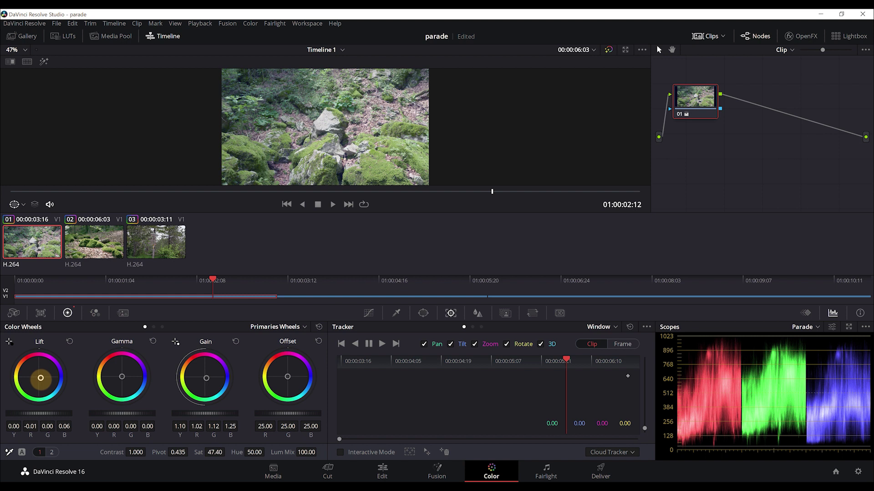
{"action": "left_click_drag", "start_coordinate": [40, 378], "coordinate": [41, 381]}
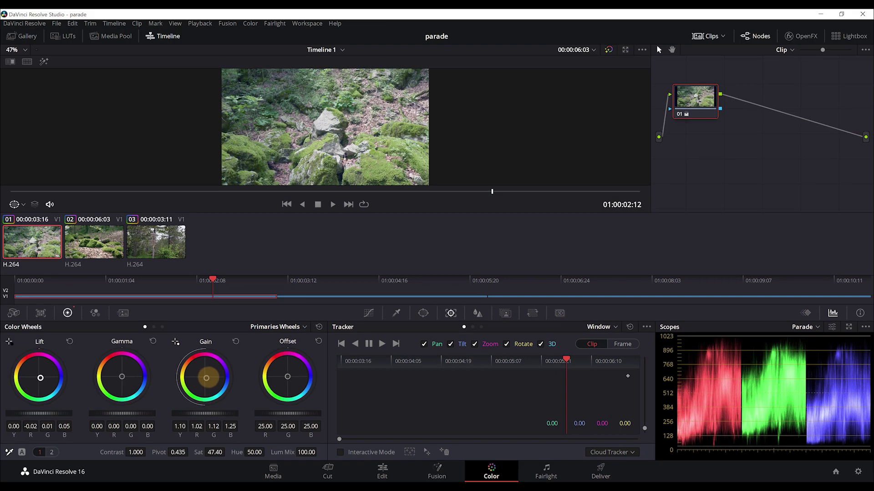
{"action": "left_click_drag", "start_coordinate": [207, 378], "coordinate": [220, 379]}
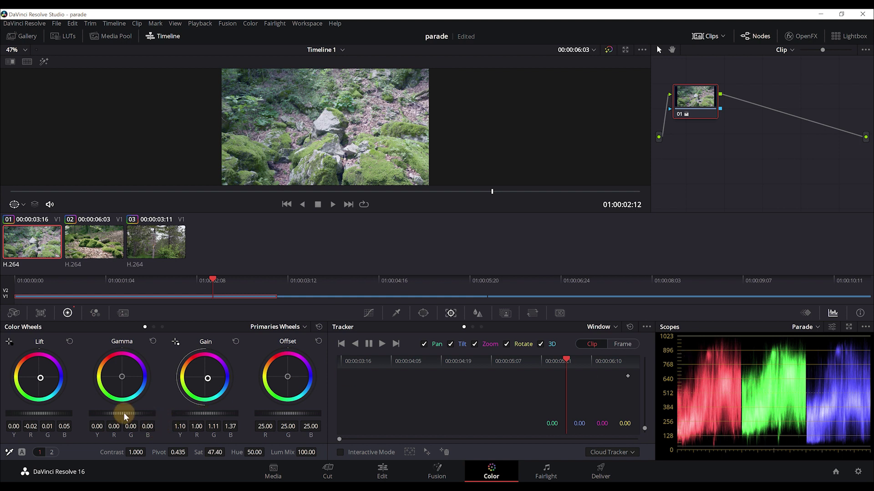
- Lower clip 01's gamma to -0.02 on all channels and save the project
{"action": "left_click_drag", "start_coordinate": [123, 413], "coordinate": [86, 415]}
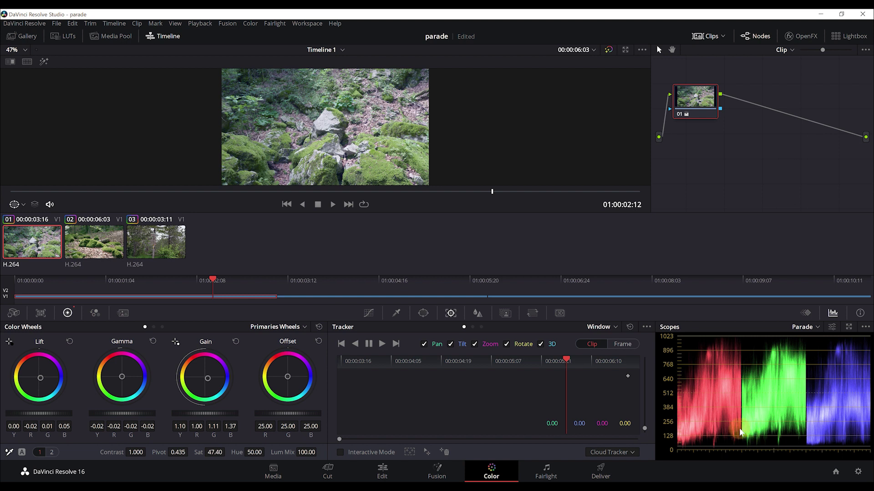
{"action": "key", "text": "ctrl+s"}
{"action": "left_click", "coordinate": [608, 50]}
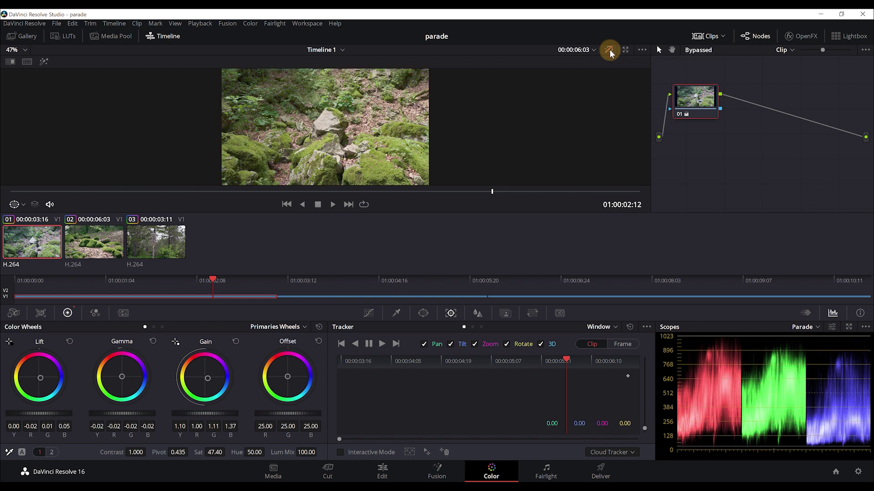
{"action": "left_click", "coordinate": [609, 50]}
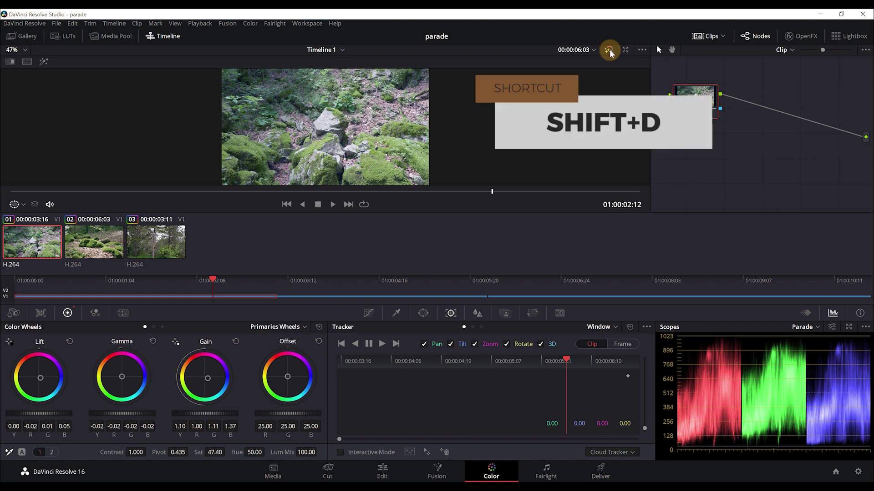
{"action": "key", "text": "shift+d"}
{"action": "key", "text": "shift+d"}
{"action": "key", "text": "shift+d"}
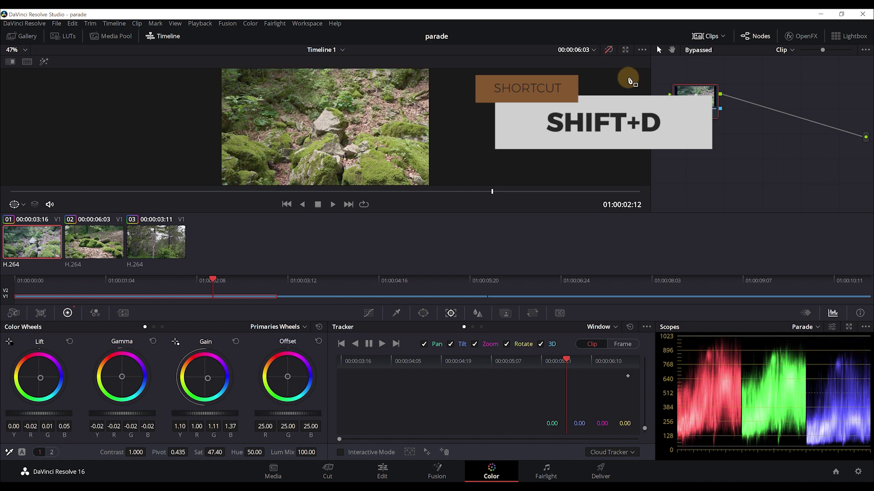
{"action": "key", "text": "shift+d"}
{"action": "key", "text": "shift+d"}
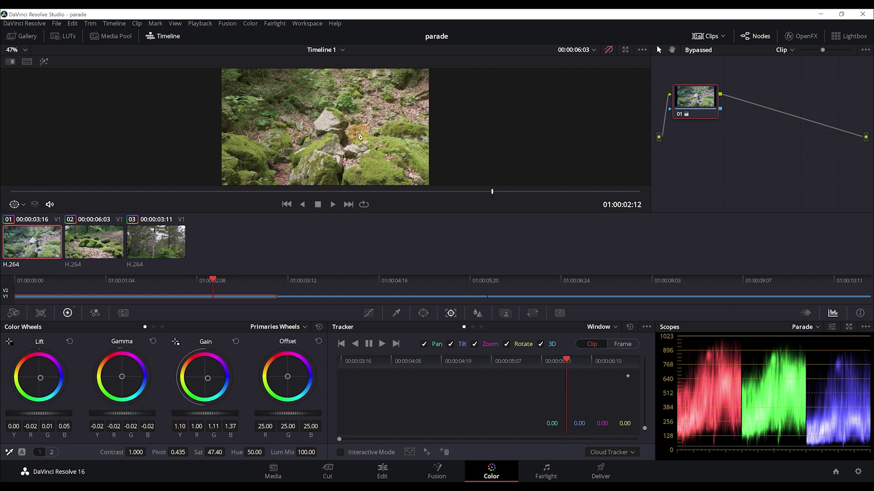
- In clip 02, lift the shadows slightly and cool the gain to R 0.88, B 1.20
{"action": "left_click_drag", "start_coordinate": [307, 286], "coordinate": [351, 292]}
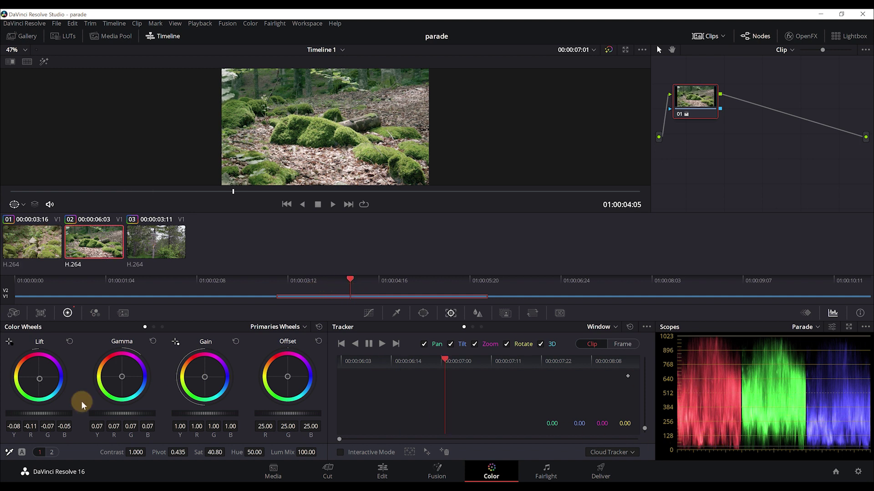
{"action": "left_click_drag", "start_coordinate": [29, 412], "coordinate": [43, 413]}
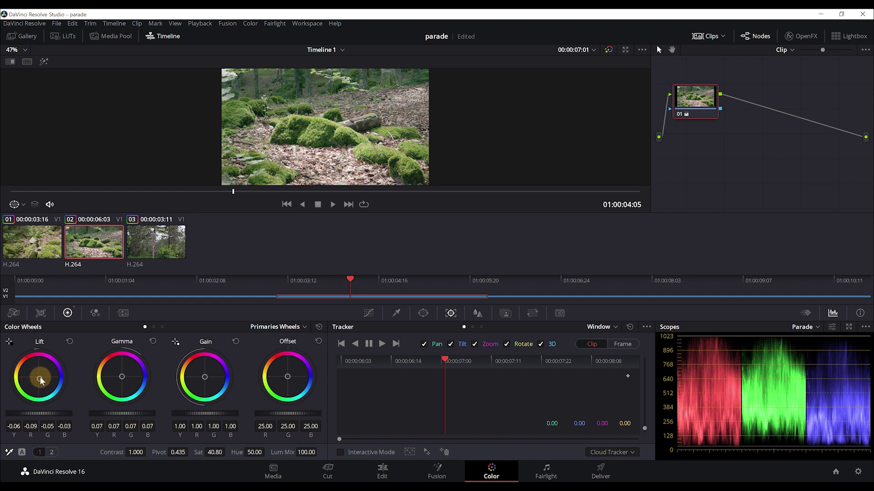
{"action": "left_click_drag", "start_coordinate": [40, 376], "coordinate": [66, 379]}
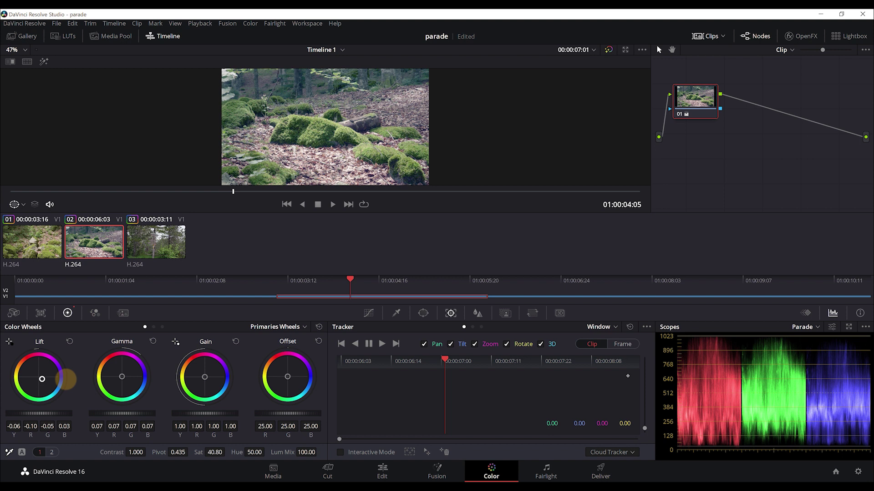
{"action": "left_click_drag", "start_coordinate": [66, 379], "coordinate": [66, 376]}
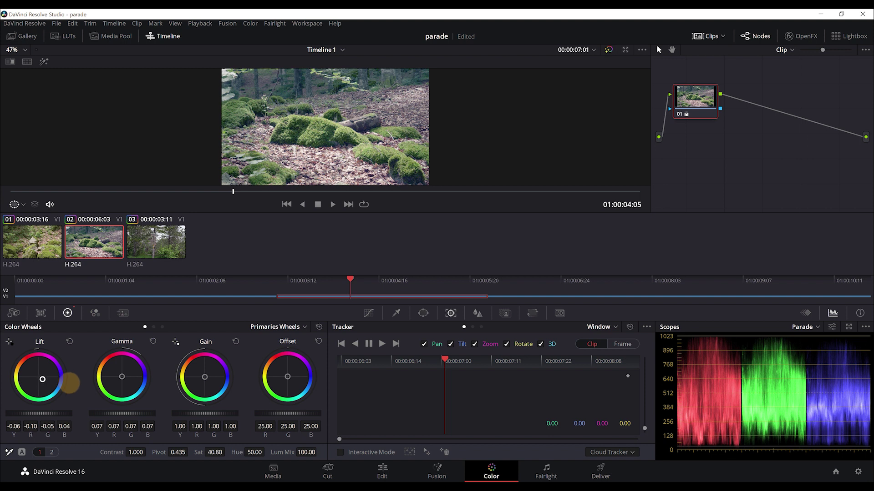
{"action": "left_click_drag", "start_coordinate": [65, 375], "coordinate": [63, 373]}
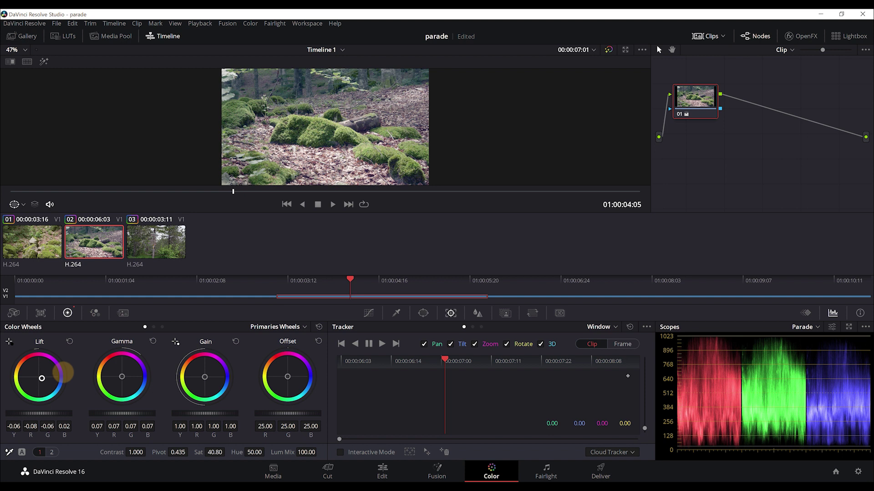
{"action": "left_click_drag", "start_coordinate": [63, 372], "coordinate": [60, 369]}
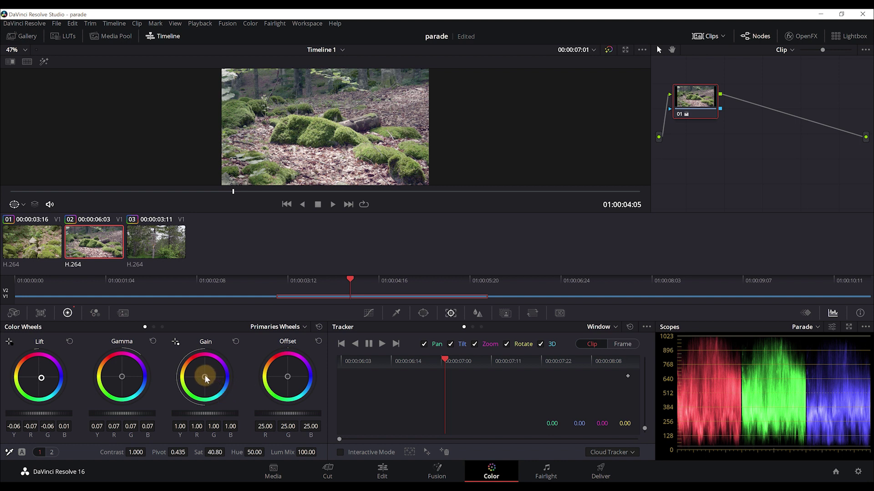
{"action": "left_click_drag", "start_coordinate": [205, 378], "coordinate": [230, 391]}
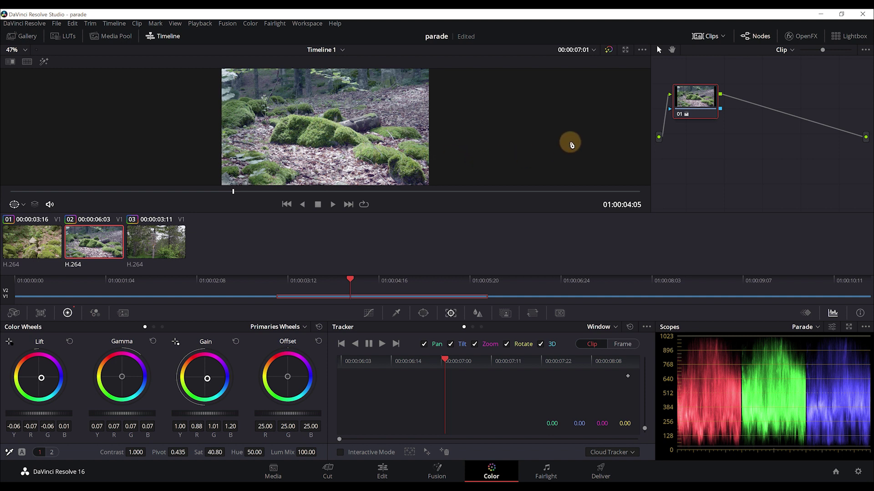
- Toggle Bypass repeatedly to compare clip 02's original and graded versions
{"action": "left_click", "coordinate": [609, 51]}
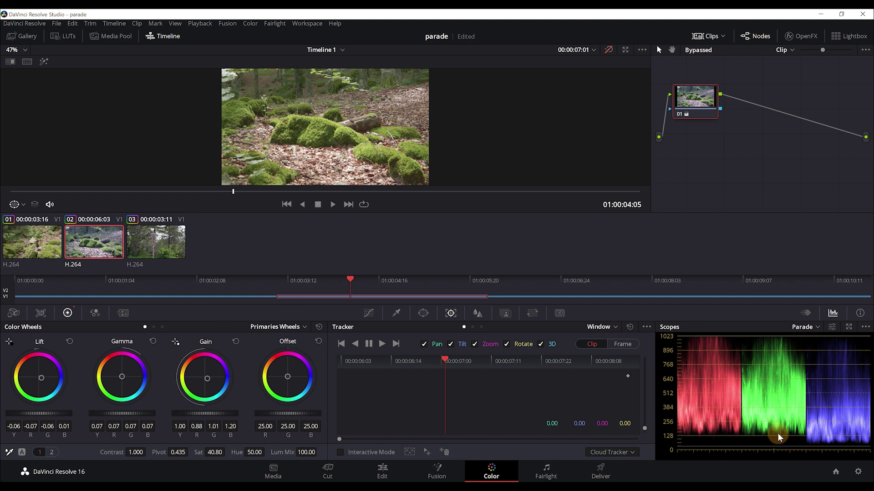
{"action": "left_click", "coordinate": [607, 50]}
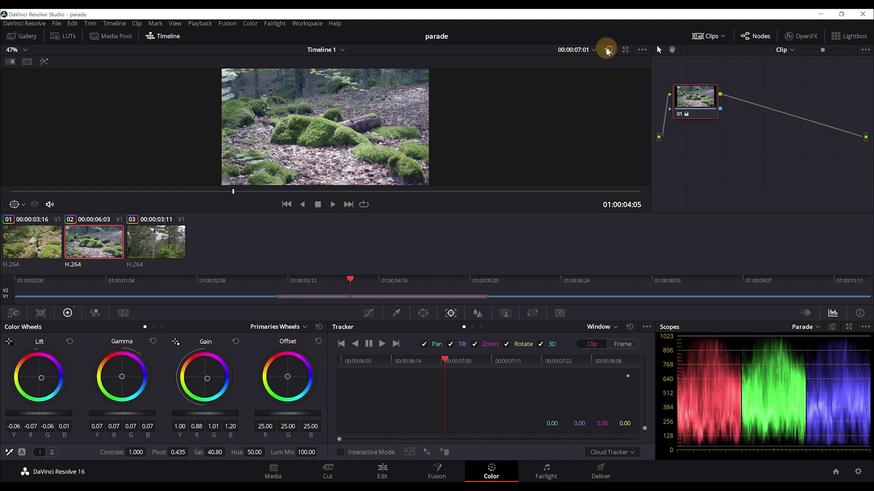
{"action": "left_click", "coordinate": [607, 50]}
{"action": "left_click", "coordinate": [608, 50]}
- Select clip 03 and raise its Lift in two nudges to -0.09/-0.10/-0.09/-0.05
{"action": "left_click", "coordinate": [515, 287]}
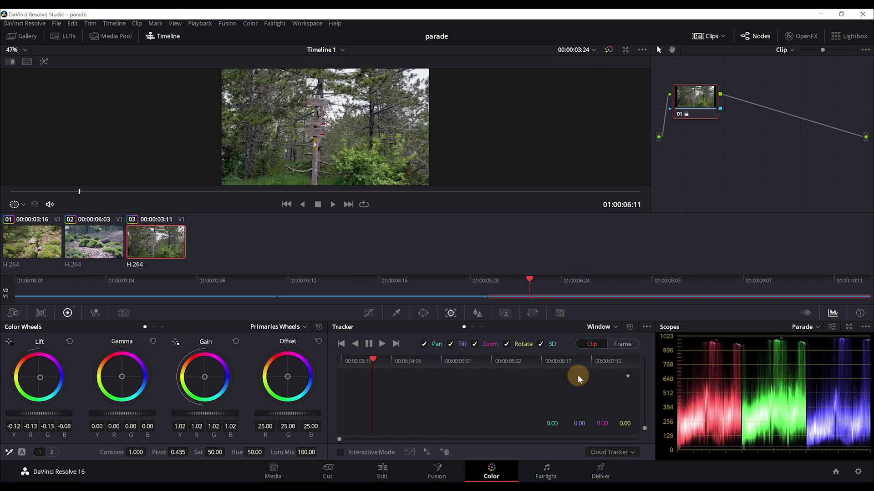
{"action": "left_click_drag", "start_coordinate": [28, 414], "coordinate": [66, 415]}
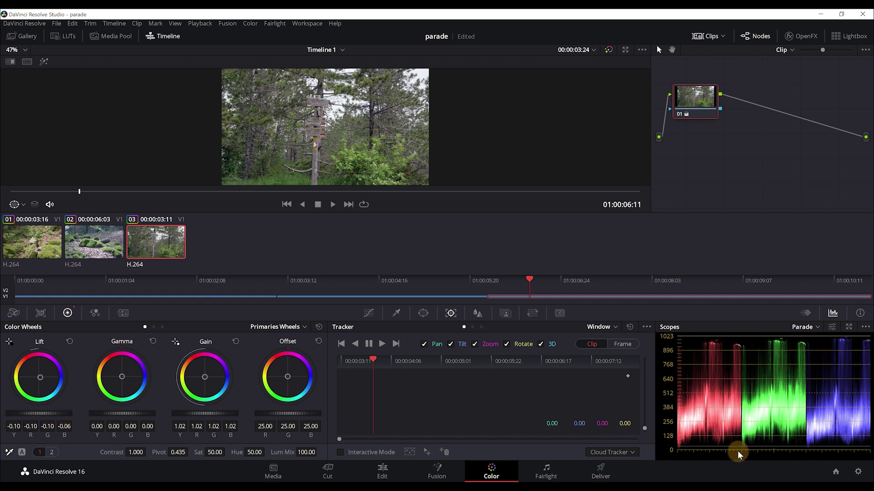
{"action": "left_click_drag", "start_coordinate": [42, 381], "coordinate": [36, 395]}
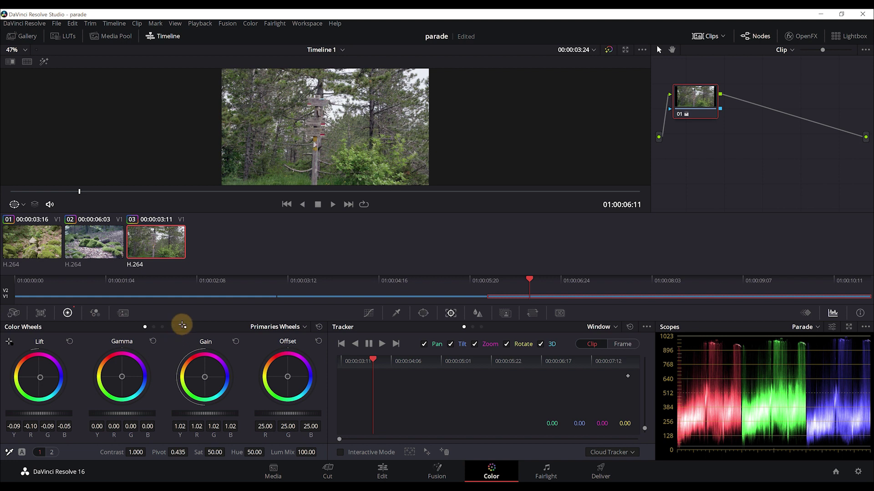
- Zoom into the viewer on the signpost and raise clip 03's Gain master to 1.07
{"action": "scroll", "coordinate": [303, 159], "scroll_direction": "up", "scroll_amount": 1}
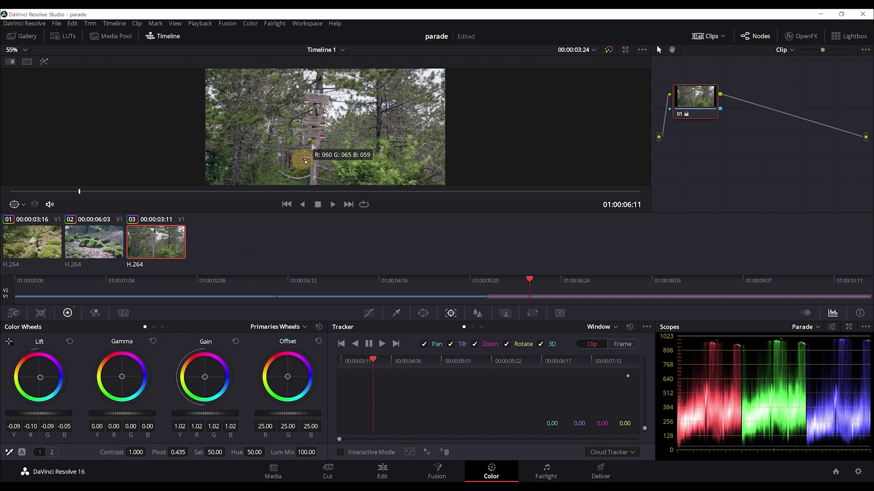
{"action": "scroll", "coordinate": [303, 159], "scroll_direction": "up", "scroll_amount": 2}
{"action": "scroll", "coordinate": [303, 159], "scroll_direction": "up", "scroll_amount": 2}
{"action": "scroll", "coordinate": [303, 159], "scroll_direction": "up", "scroll_amount": 1}
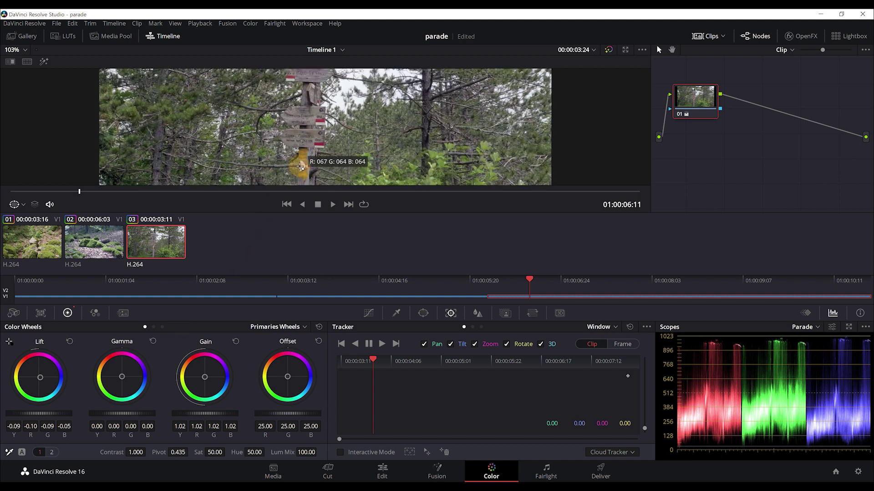
{"action": "left_click", "coordinate": [303, 167]}
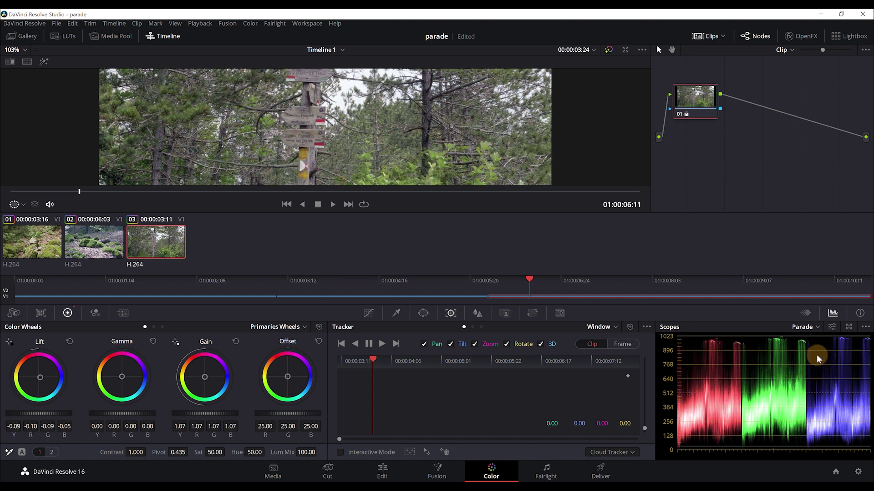
- Save the project and zoom the viewer back out
{"action": "key", "text": "ctrl+s"}
{"action": "scroll", "coordinate": [564, 177], "scroll_direction": "down", "scroll_amount": 3}
{"action": "scroll", "coordinate": [563, 172], "scroll_direction": "down", "scroll_amount": 2}
{"action": "scroll", "coordinate": [563, 172], "scroll_direction": "down", "scroll_amount": 2}
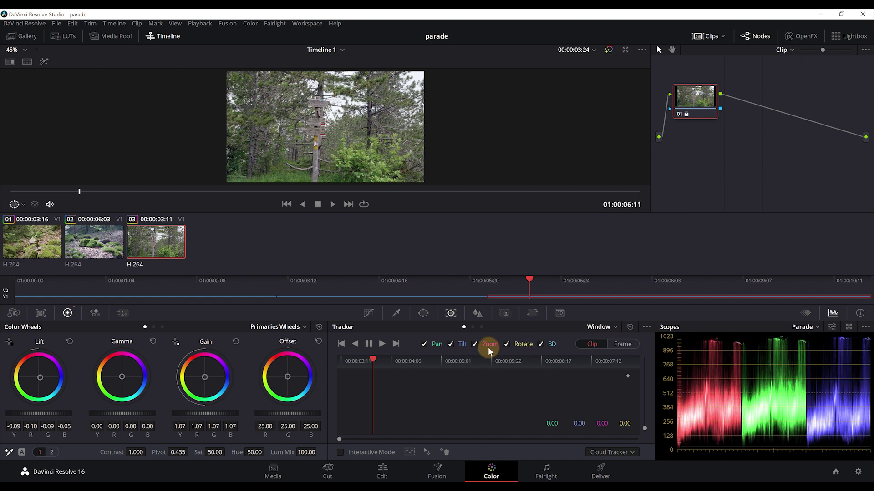
{"action": "mouse_move", "coordinate": [520, 286]}
{"action": "left_mouse_down"}
{"action": "mouse_move", "coordinate": [354, 300]}
{"action": "mouse_move", "coordinate": [627, 304]}
{"action": "mouse_move", "coordinate": [465, 314]}
{"action": "left_mouse_up"}
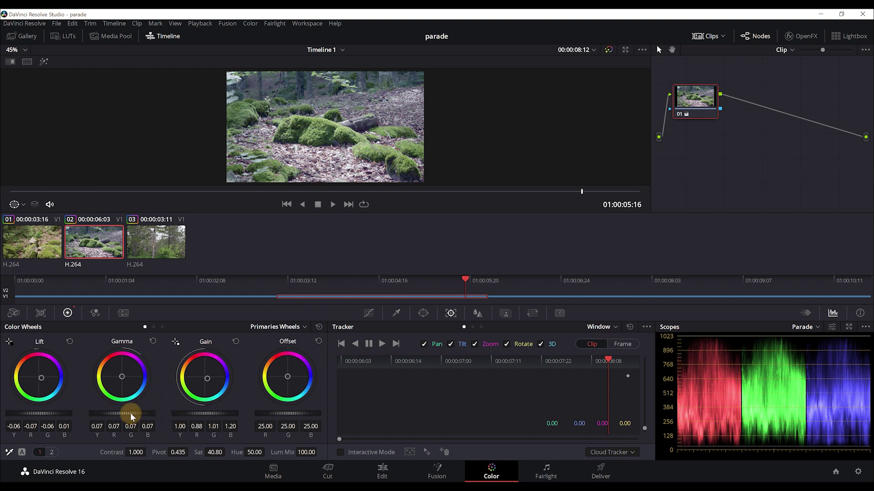
{"action": "left_click_drag", "start_coordinate": [131, 413], "coordinate": [106, 414]}
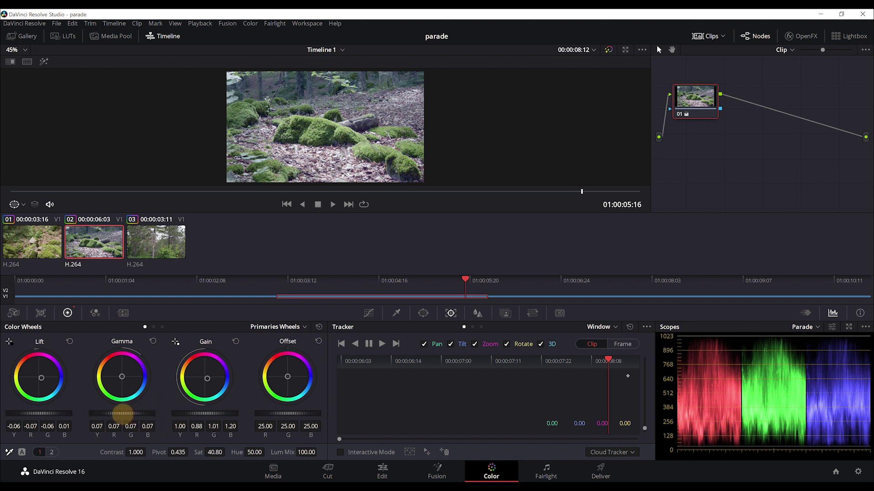